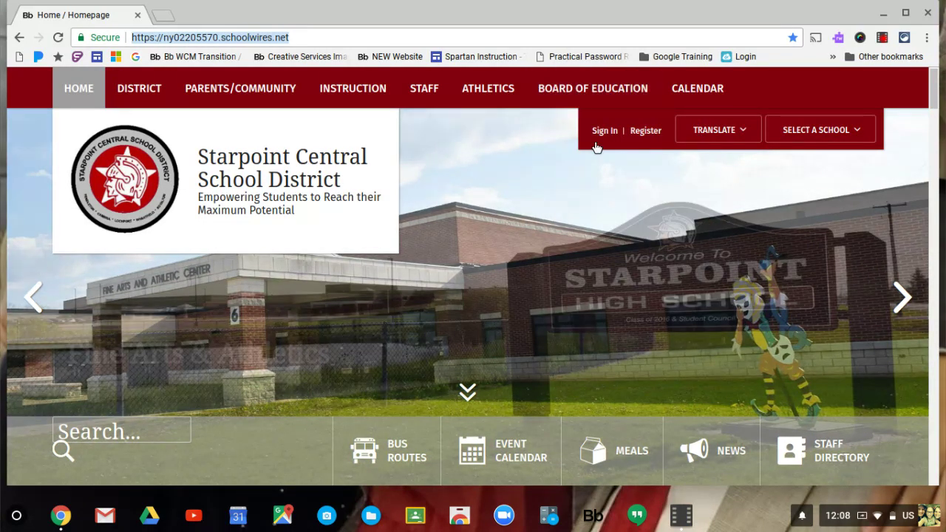
# Sign in to the school district website with the teacher account's user name and password
pyautogui.click(600, 131)
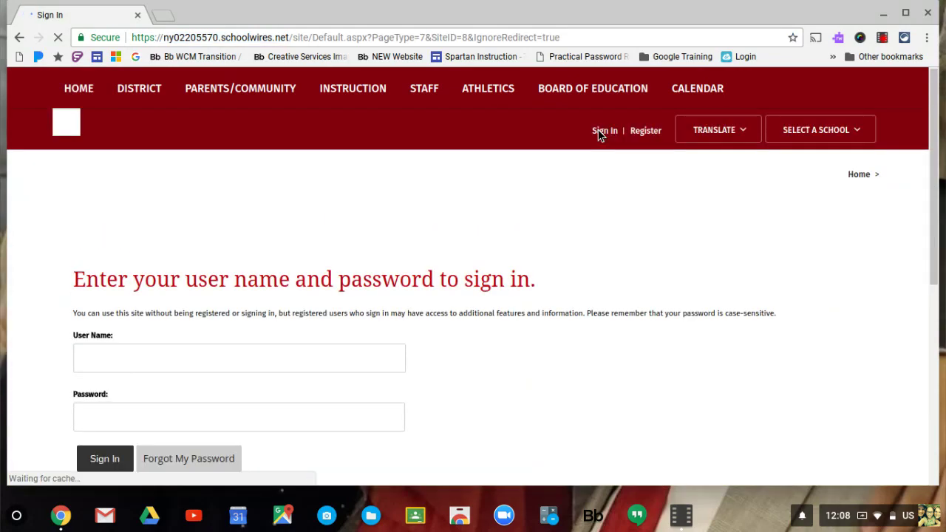
pyautogui.scroll(-1, 569, 291)
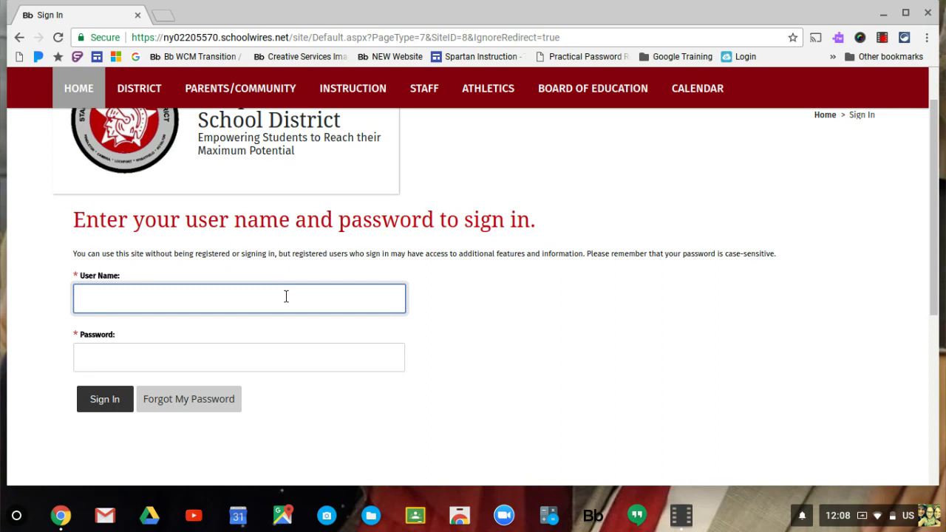
pyautogui.write('a.teacher')
pyautogui.click(113, 361)
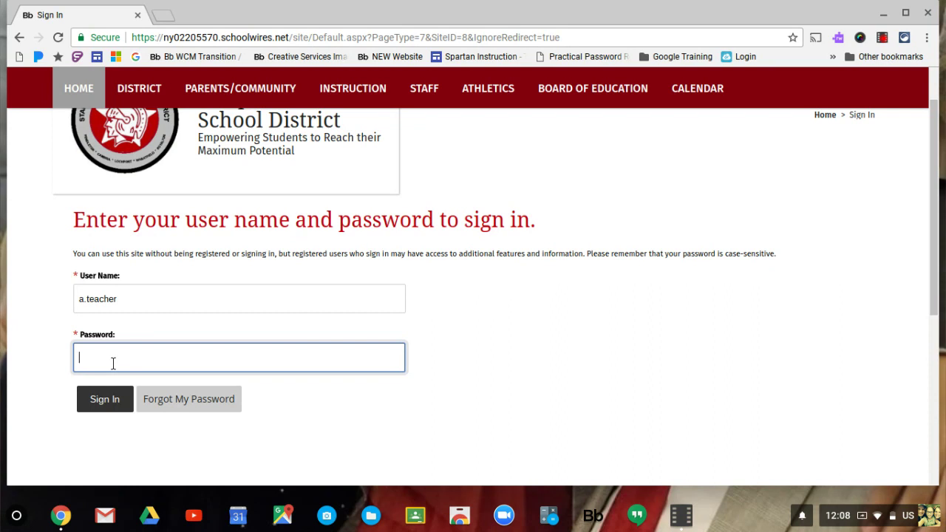
pyautogui.write('*********')
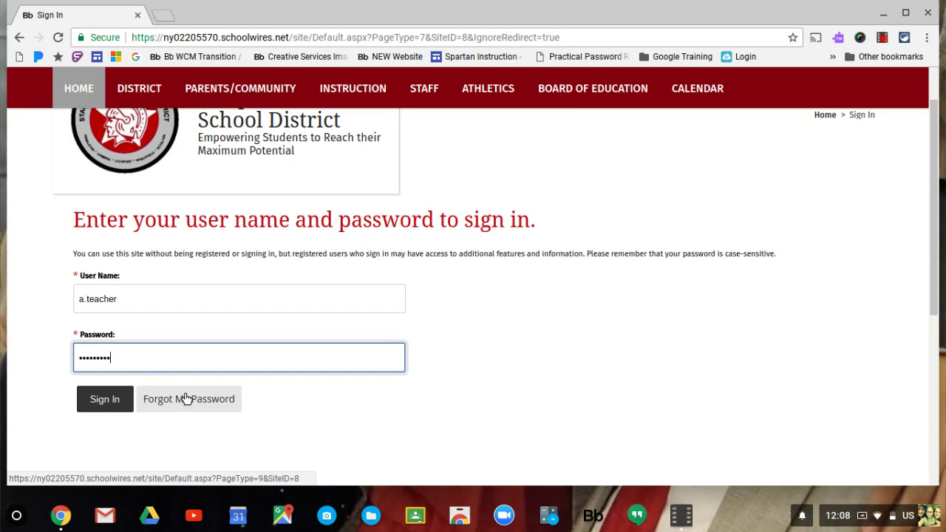
pyautogui.click(101, 396)
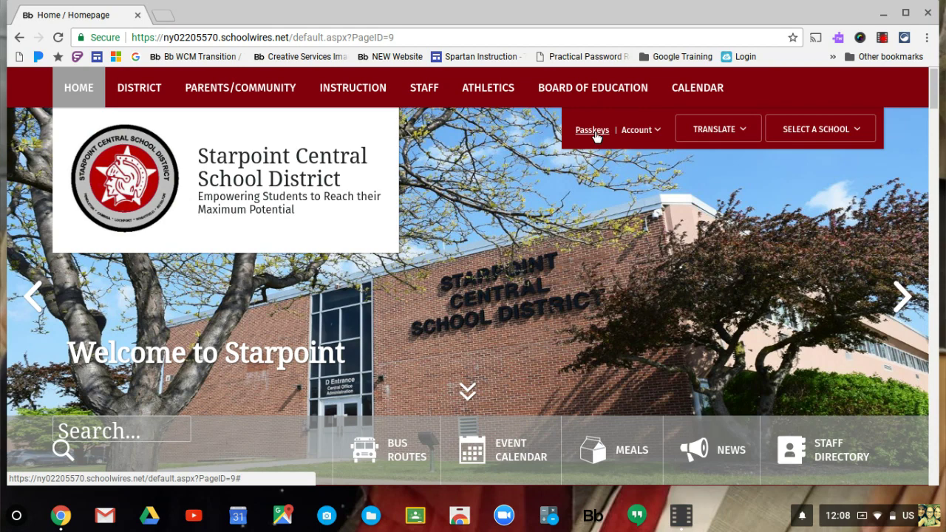
# Open Site Manager from the signed-in account's options
pyautogui.click(640, 130)
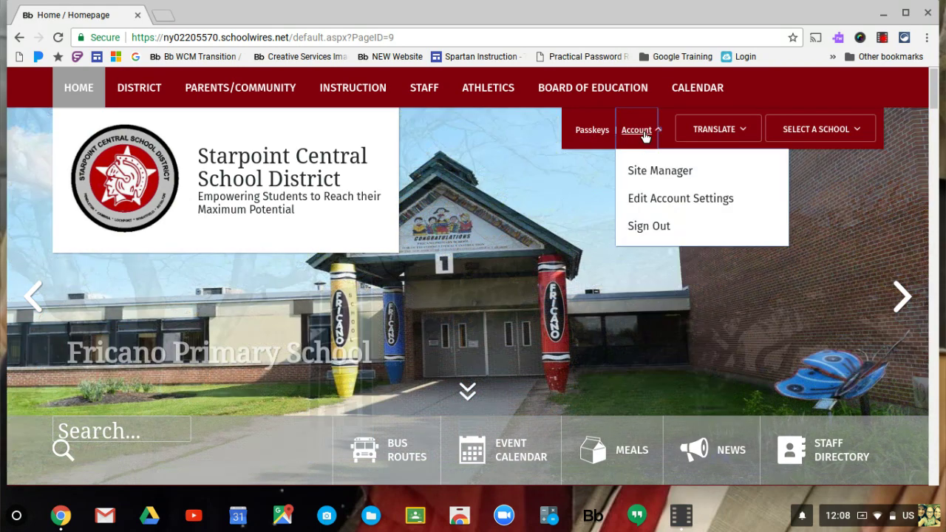
pyautogui.click(646, 173)
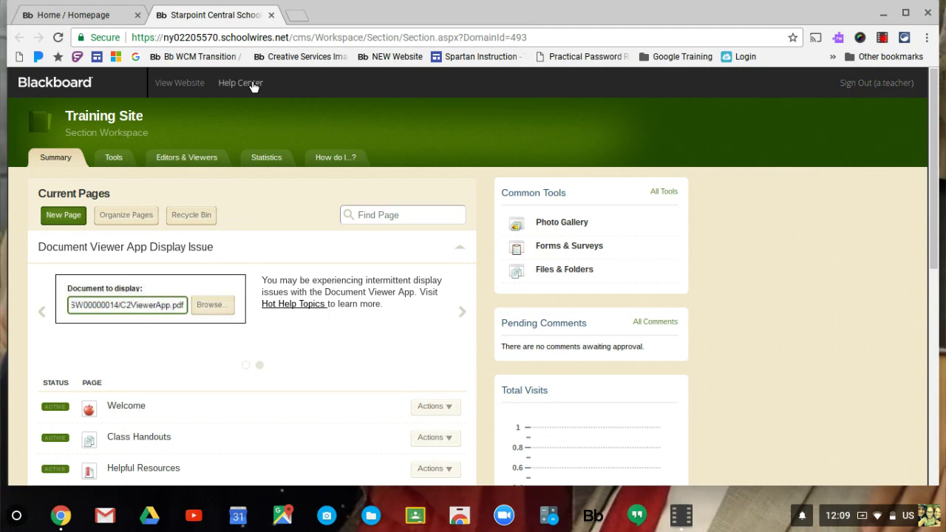
# View the Training Site's public Welcome page and its page navigation, and close the preview window
pyautogui.click(189, 88)
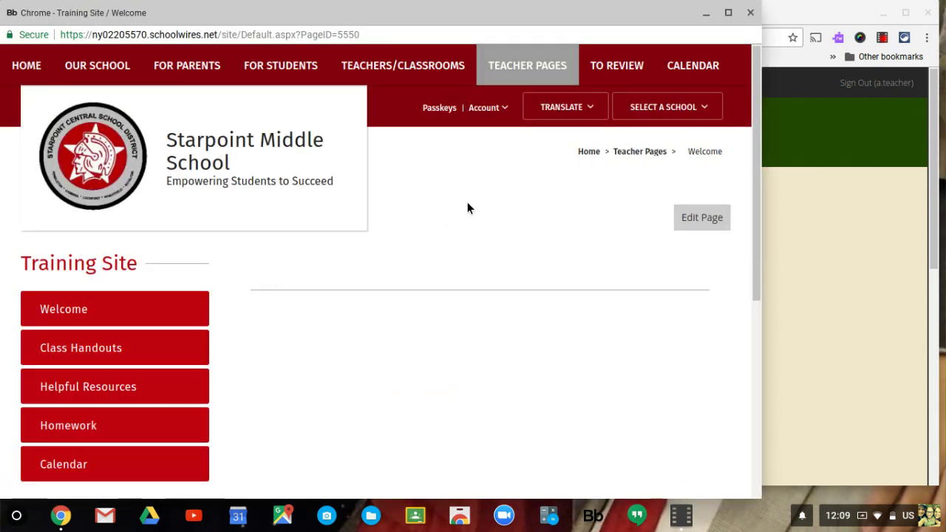
pyautogui.scroll(-1, 465, 211)
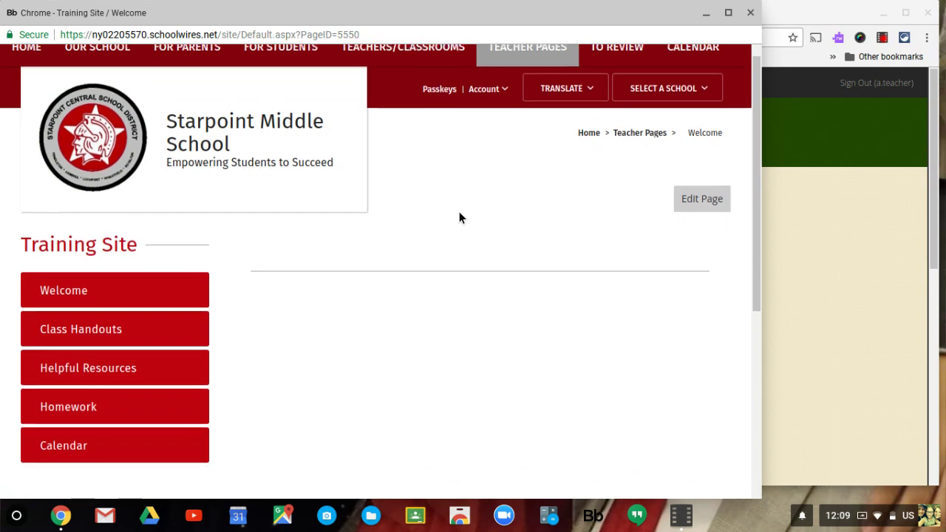
pyautogui.scroll(-1, 458, 218)
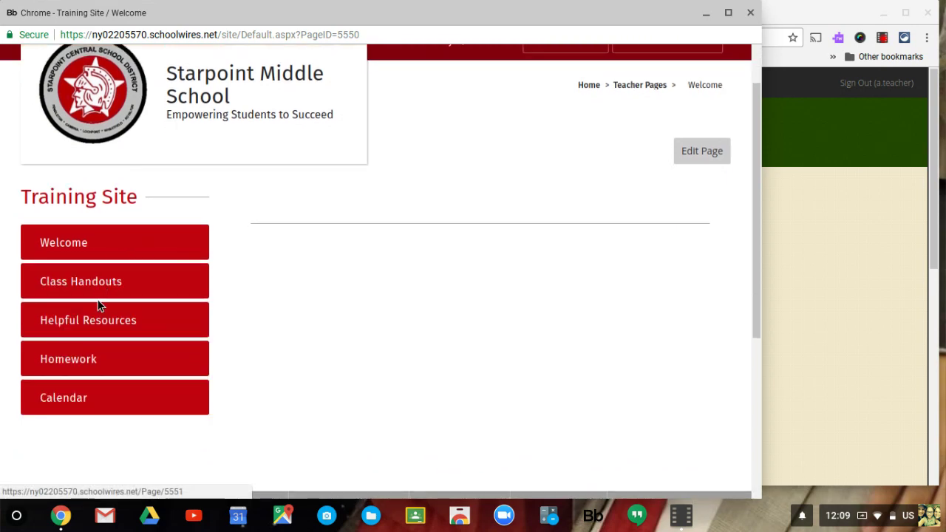
pyautogui.click(749, 14)
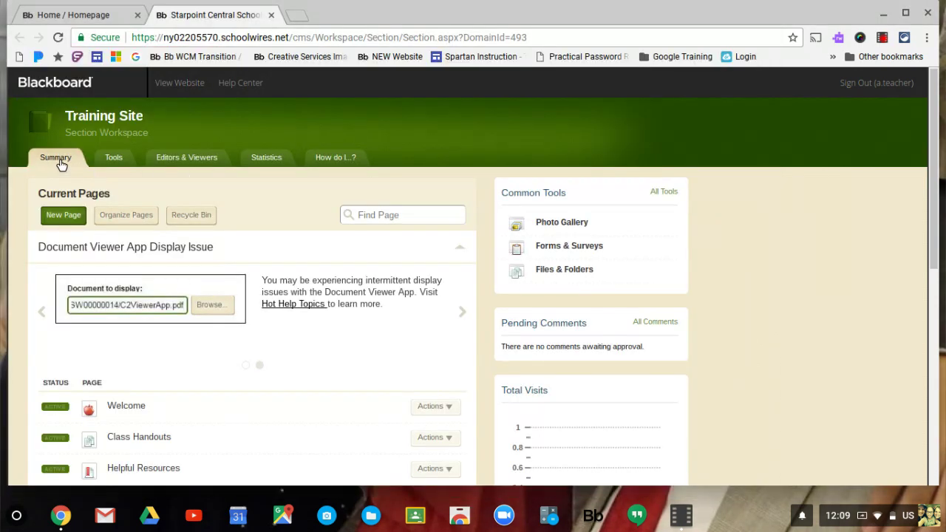
# Look through the Training Site workspace's tools, its section editors and viewers, and its visit statistics
pyautogui.click(115, 162)
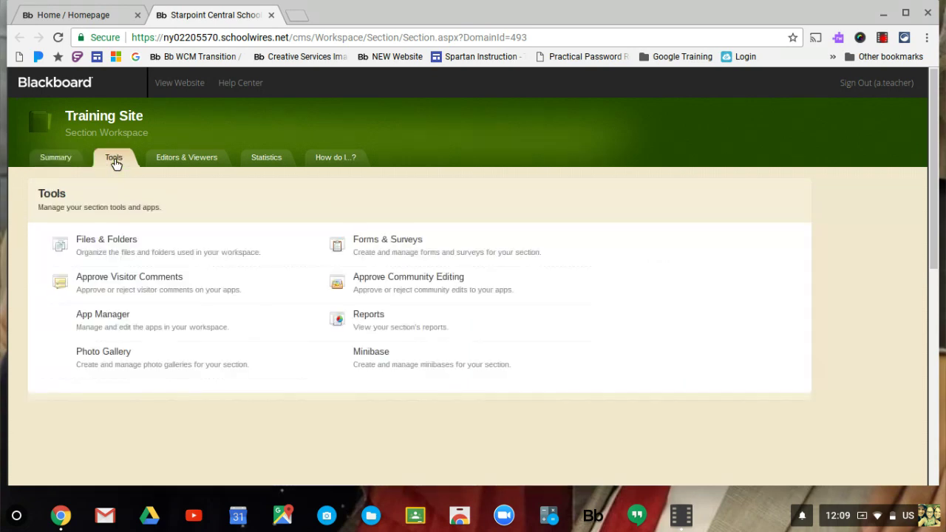
pyautogui.click(58, 162)
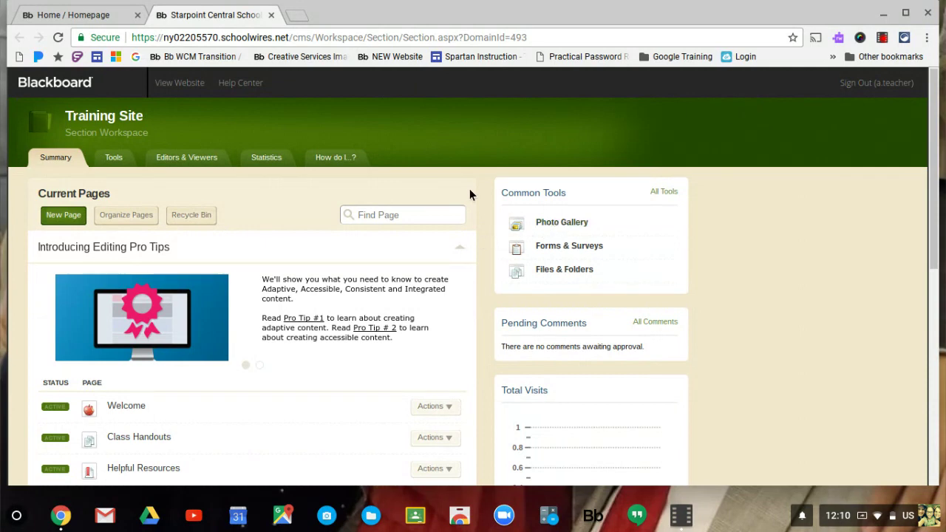
pyautogui.click(179, 159)
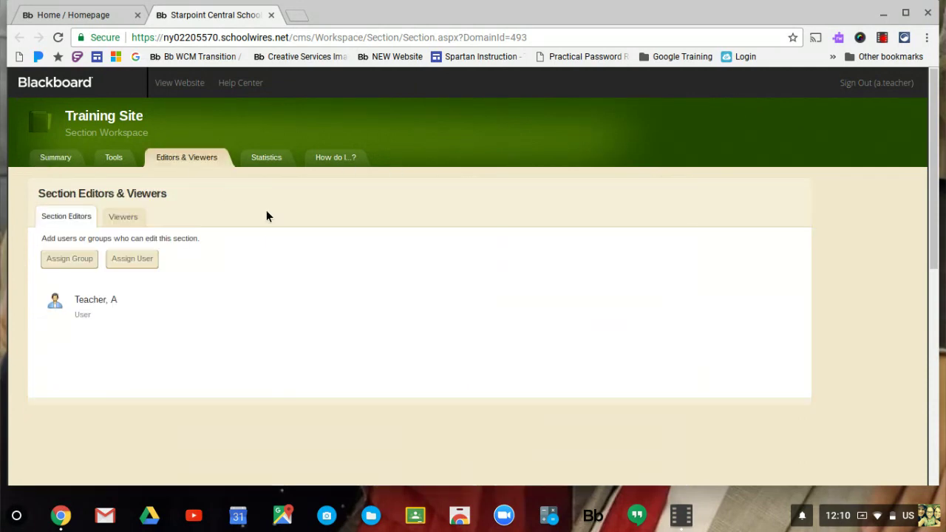
pyautogui.click(117, 215)
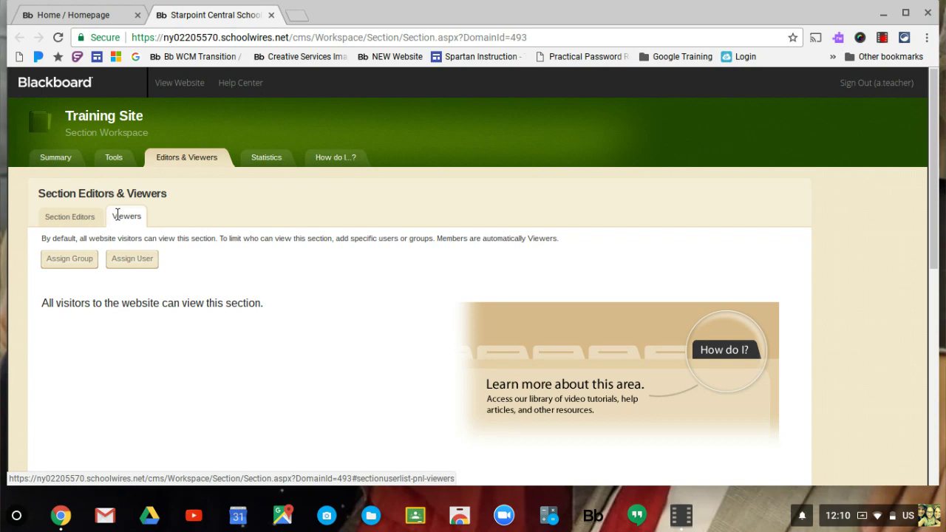
pyautogui.click(71, 224)
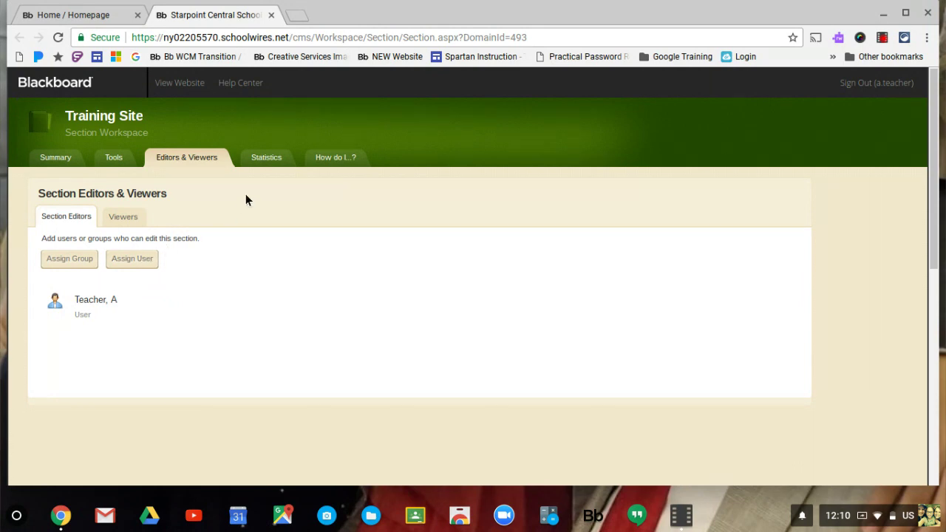
pyautogui.click(273, 164)
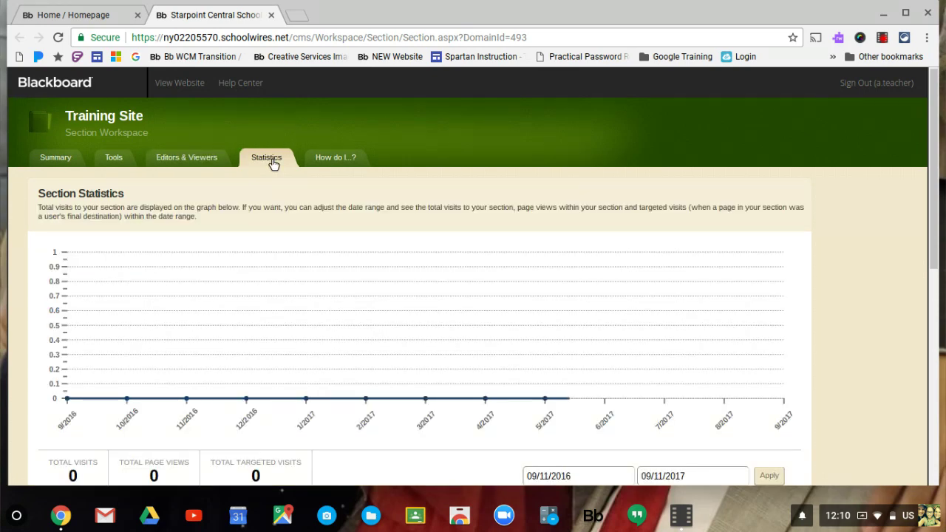
# Search the How do I...? help resources for "passwords" and close the help window
pyautogui.click(341, 159)
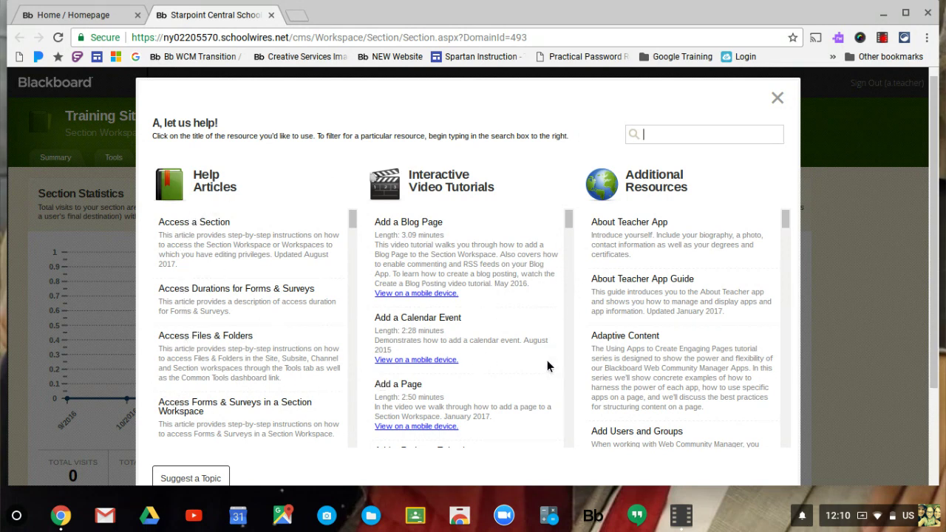
pyautogui.write('passw')
pyautogui.write('o')
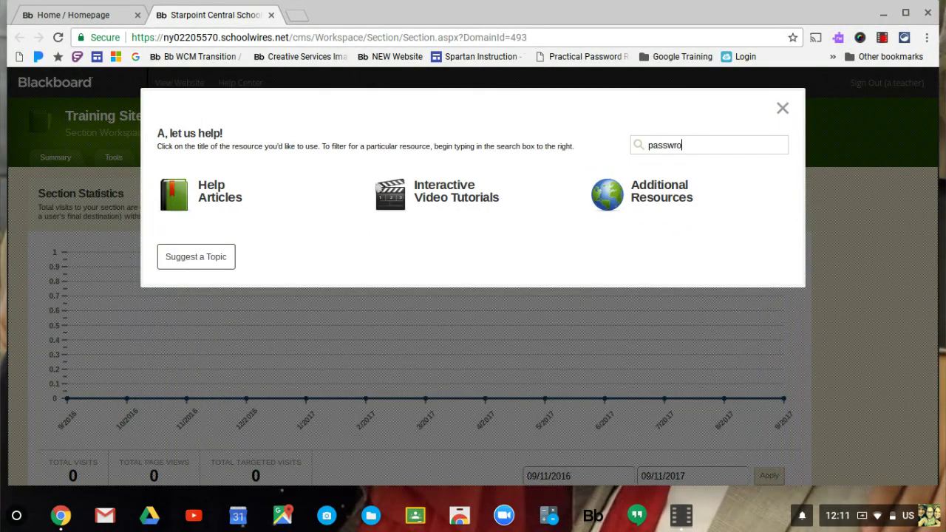
pyautogui.write('rds')
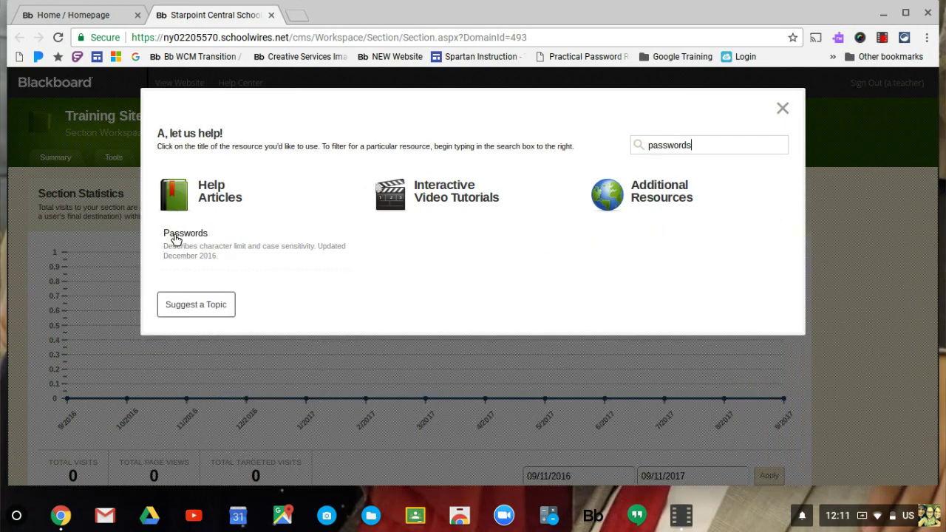
pyautogui.click(783, 109)
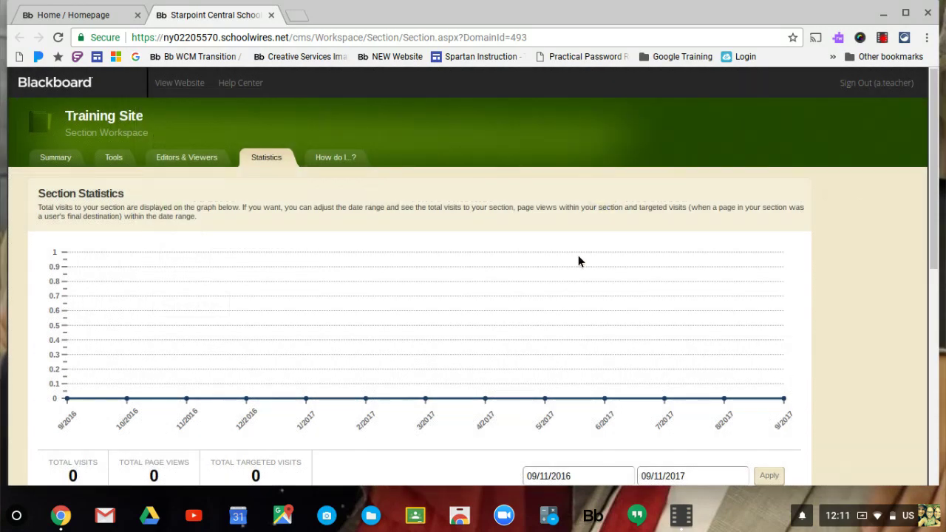
# Return to the workspace summary and advance, then collapse, the announcement banner above the page list
pyautogui.click(56, 160)
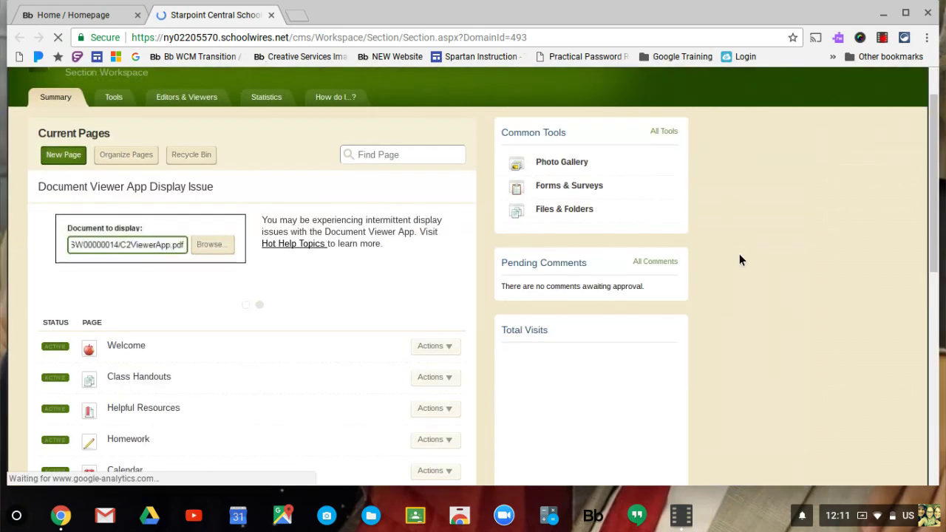
pyautogui.scroll(-1, 739, 254)
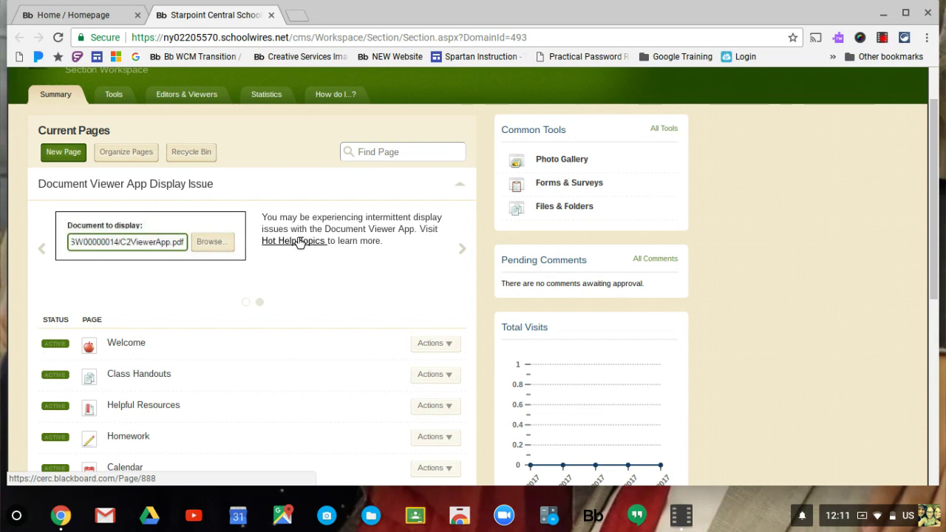
pyautogui.click(463, 250)
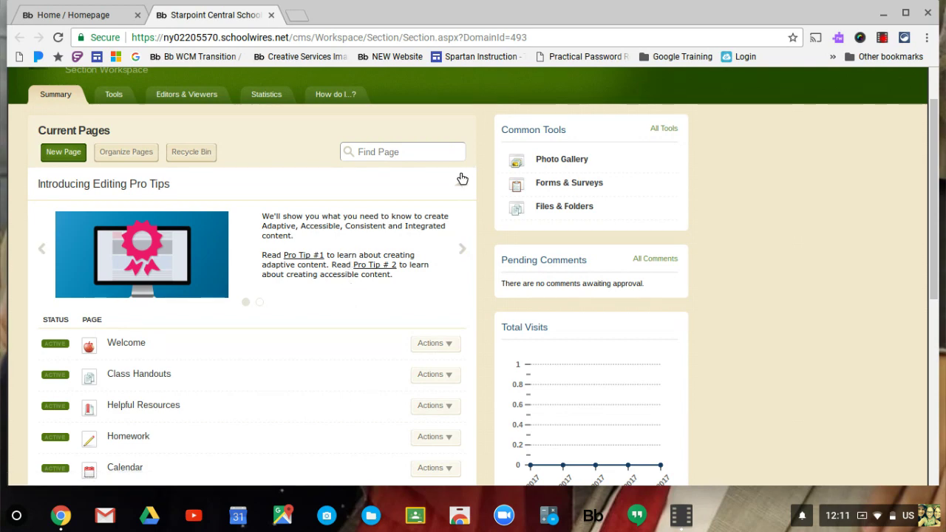
pyautogui.click(458, 191)
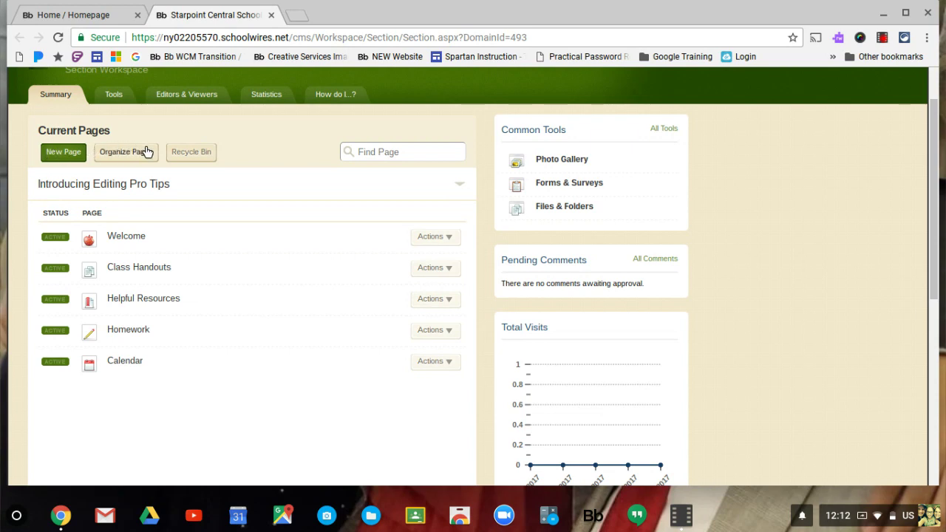
pyautogui.scroll(1, 185, 161)
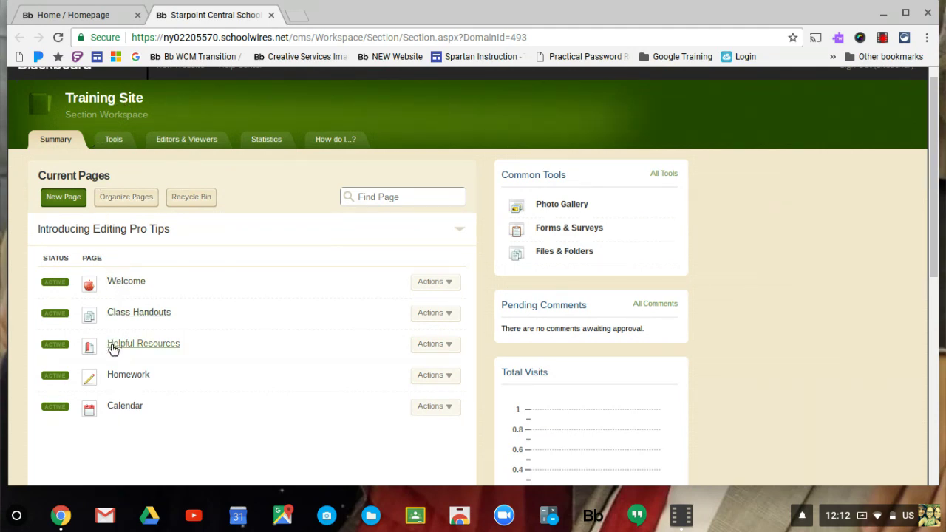
pyautogui.moveTo(56, 290); pyautogui.dragTo(79, 302)
pyautogui.click(53, 284)
pyautogui.click(53, 284)
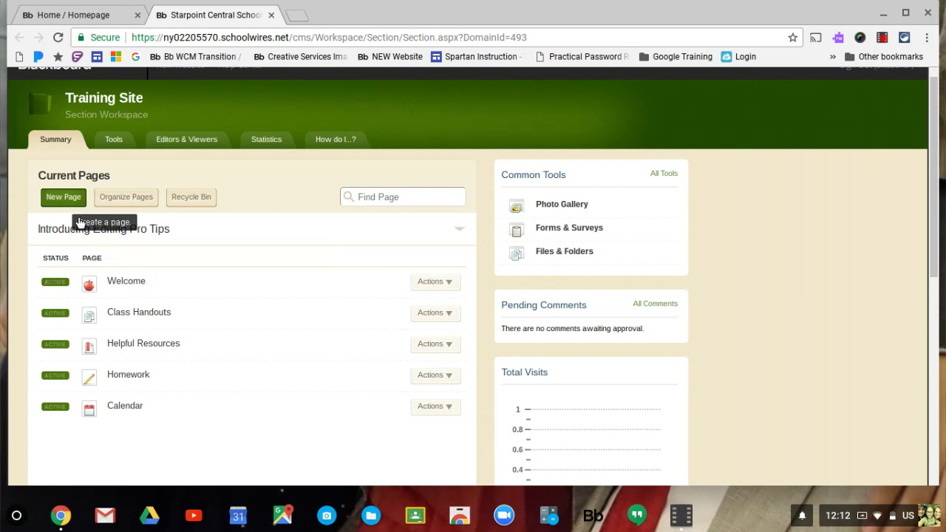
# In Organize Pages, move Welcome toward the spot below Class Handouts, return it to the top, and save the order
pyautogui.click(115, 199)
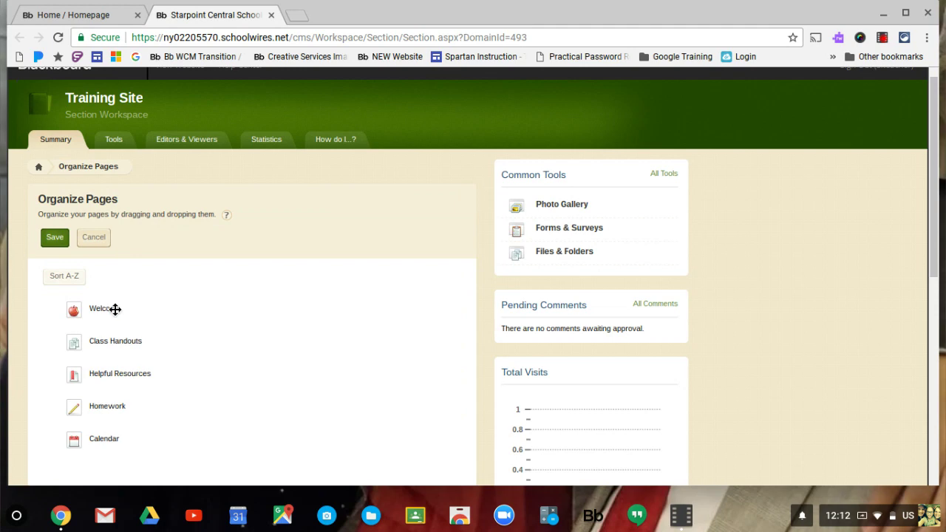
pyautogui.moveTo(99, 312); pyautogui.dragTo(96, 358)
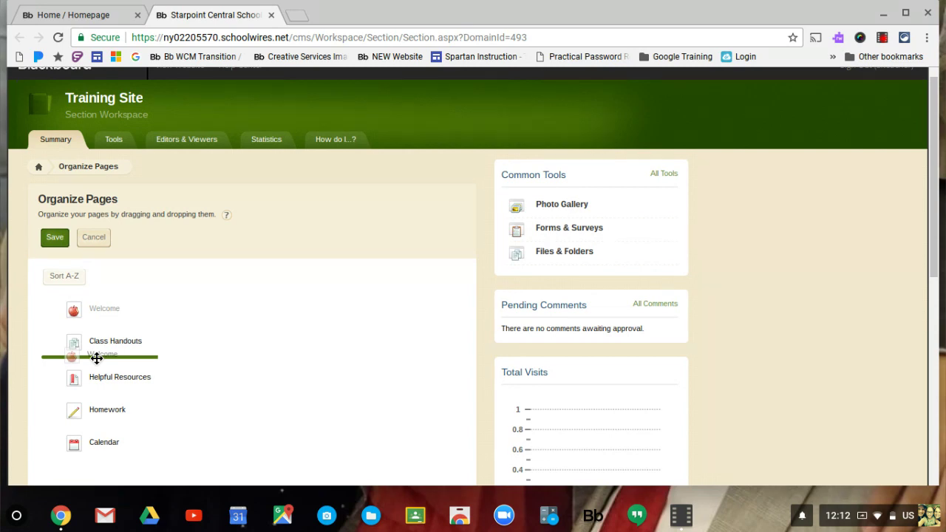
pyautogui.moveTo(97, 358); pyautogui.dragTo(87, 301)
pyautogui.click(58, 237)
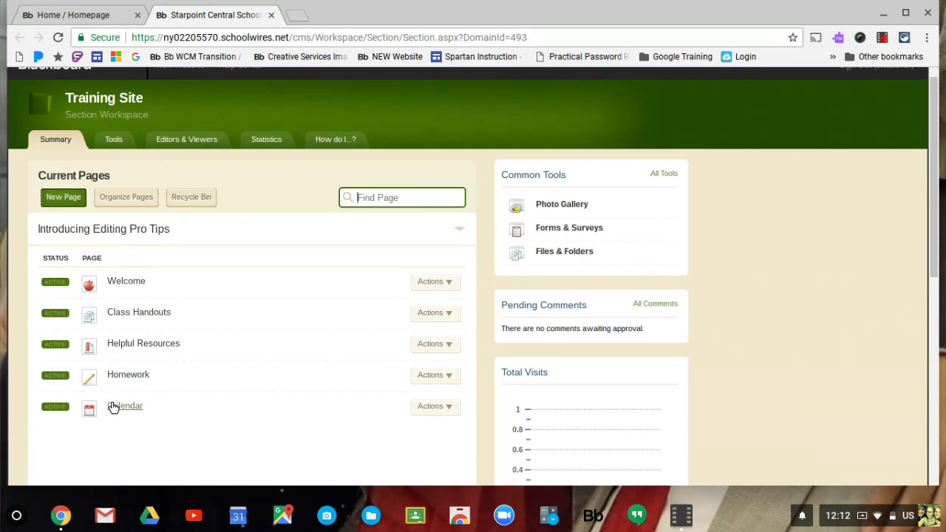
# Check the page Recycle Bin for deleted pages and return to the workspace summary
pyautogui.click(192, 197)
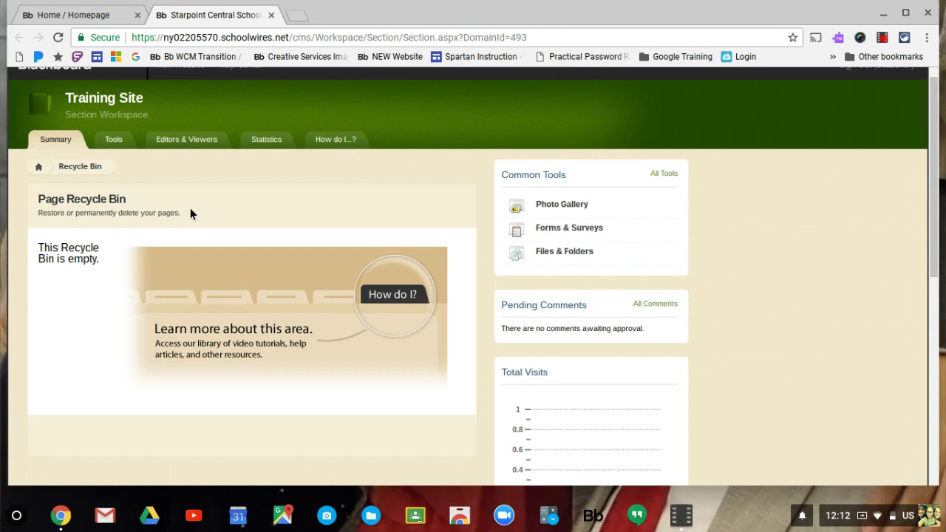
pyautogui.click(59, 142)
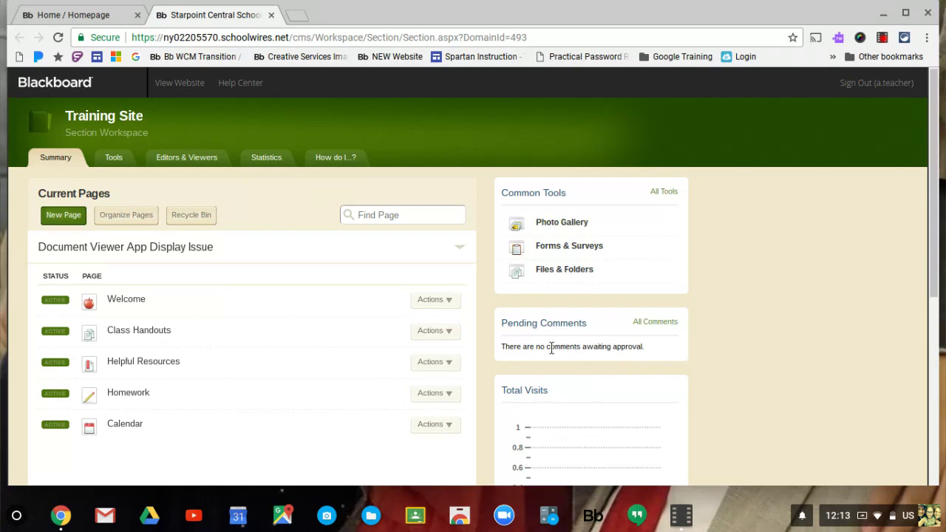
# Examine the actions available for the Welcome page and dismiss the list without choosing one
pyautogui.scroll(-1, 370, 289)
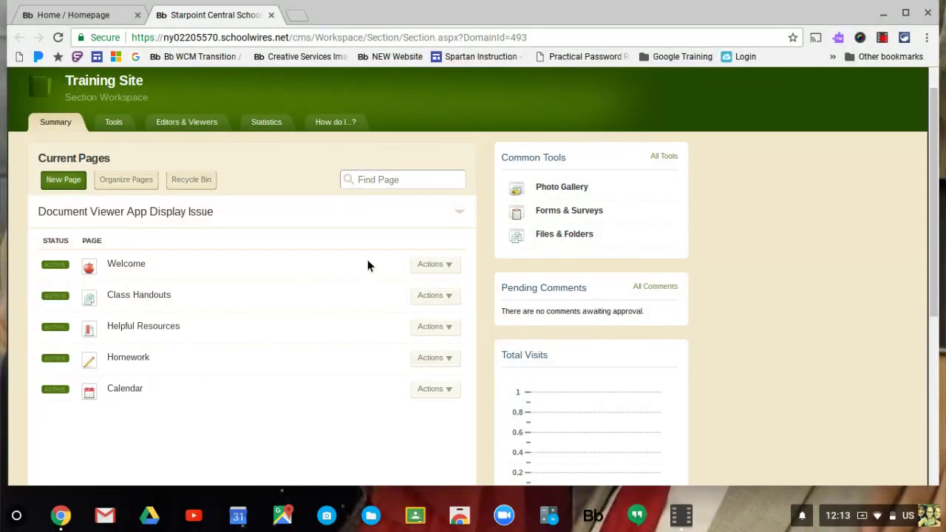
pyautogui.click(432, 267)
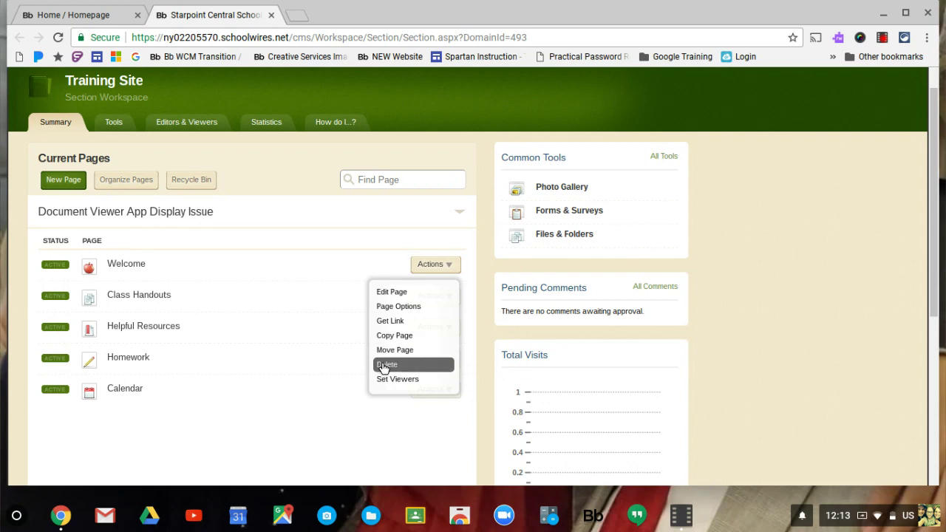
pyautogui.click(317, 214)
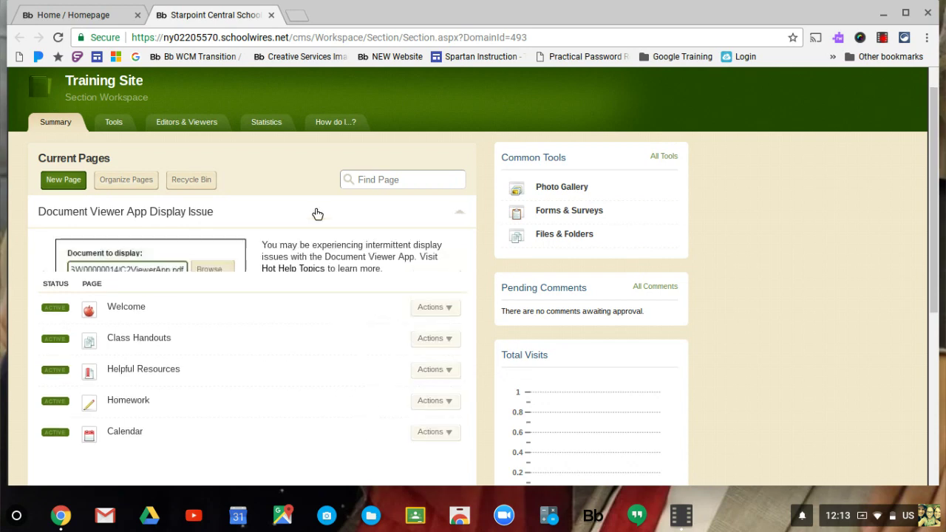
# Collapse the Document Viewer App Display Issue announcement above the page list and review the Training Site's current pages
pyautogui.click(453, 212)
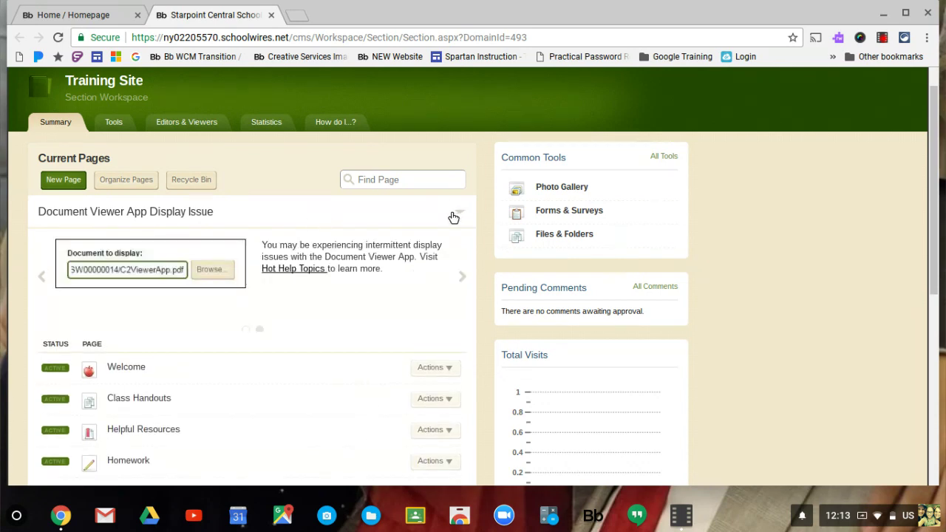
pyautogui.scroll(-1, 342, 315)
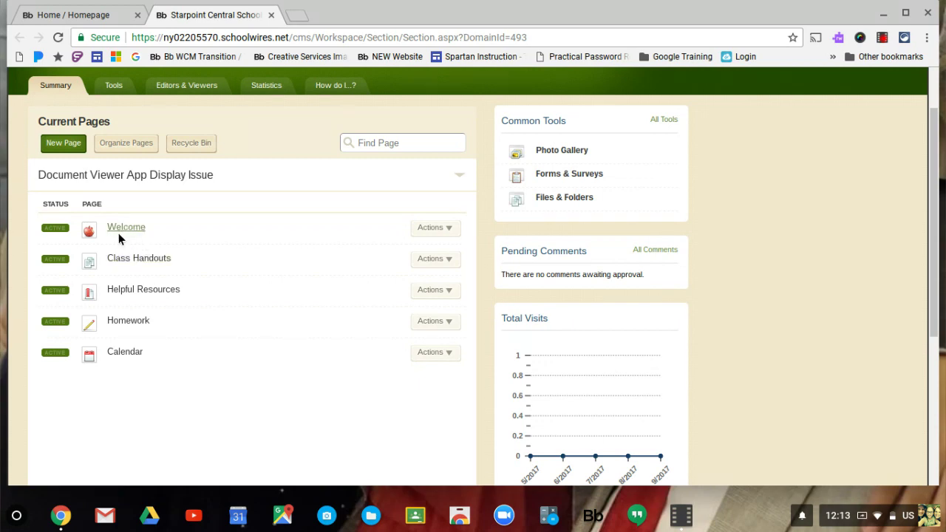
pyautogui.scroll(1, 286, 371)
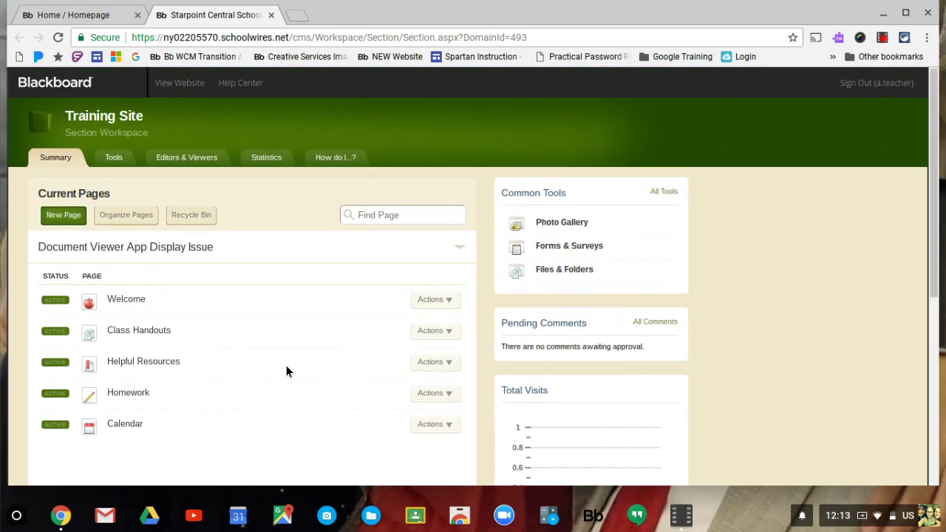
pyautogui.scroll(-1, 287, 364)
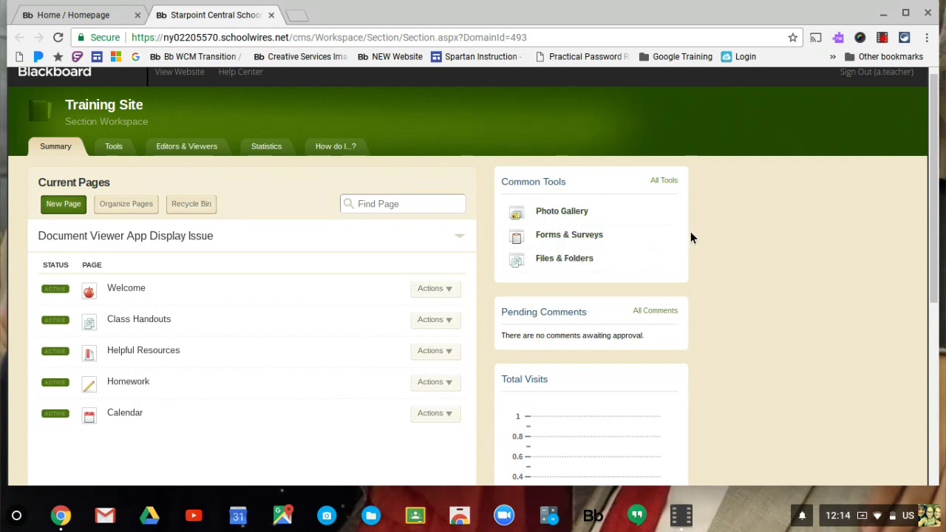
pyautogui.scroll(1, 773, 271)
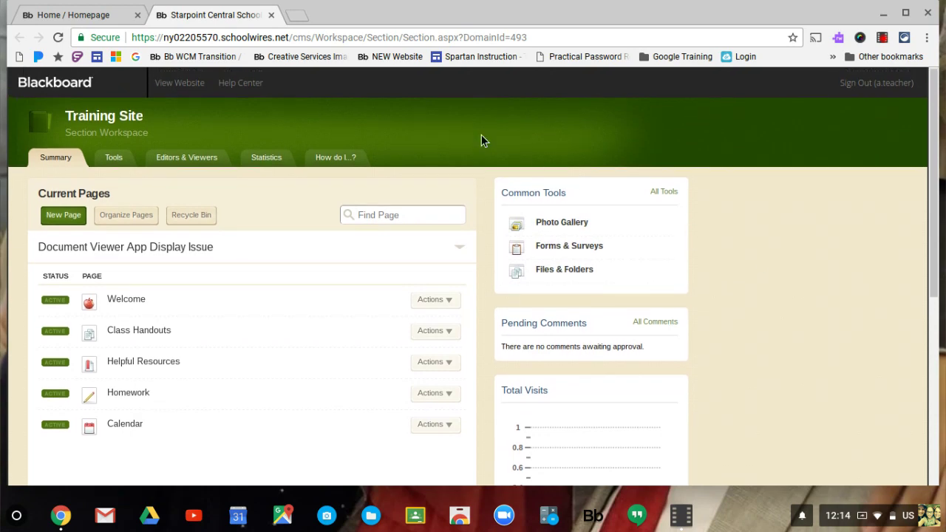
pyautogui.click(682, 515)
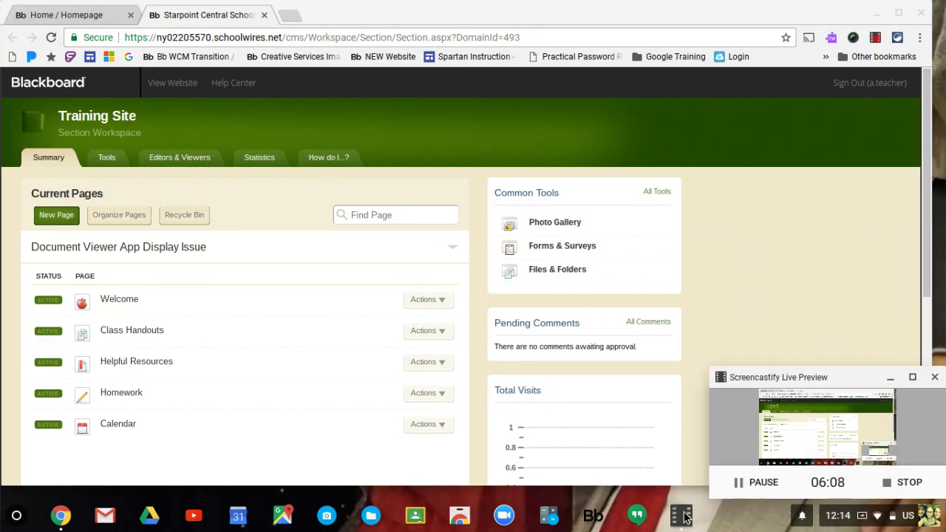